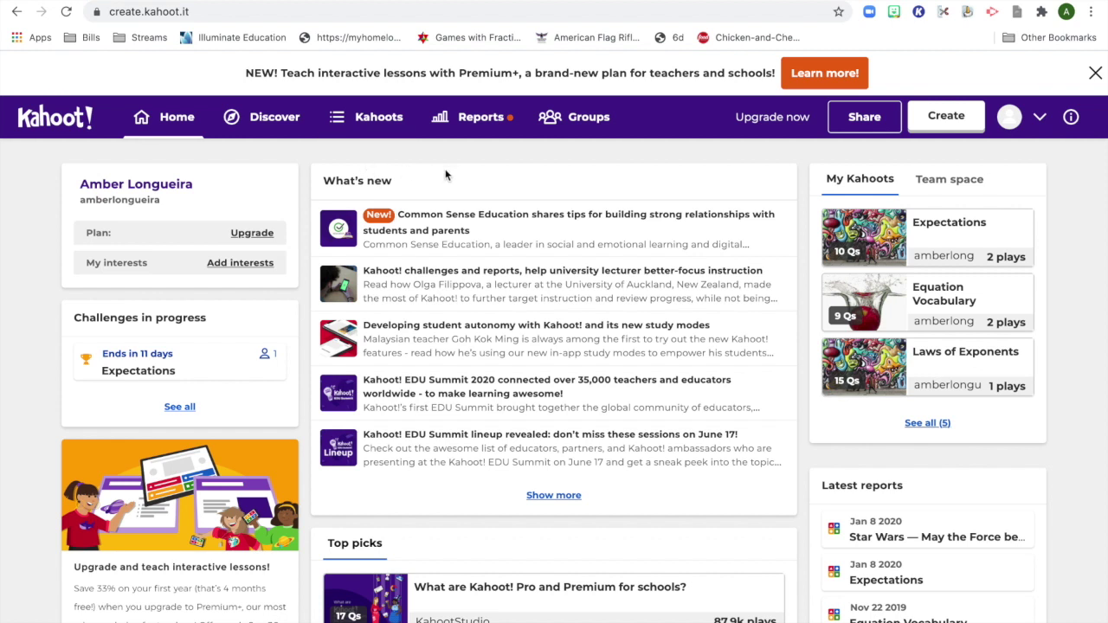
# Step: Open the Expectations kahoot from the Kahoots list to see its 10 questions
pyautogui.click(381, 119)
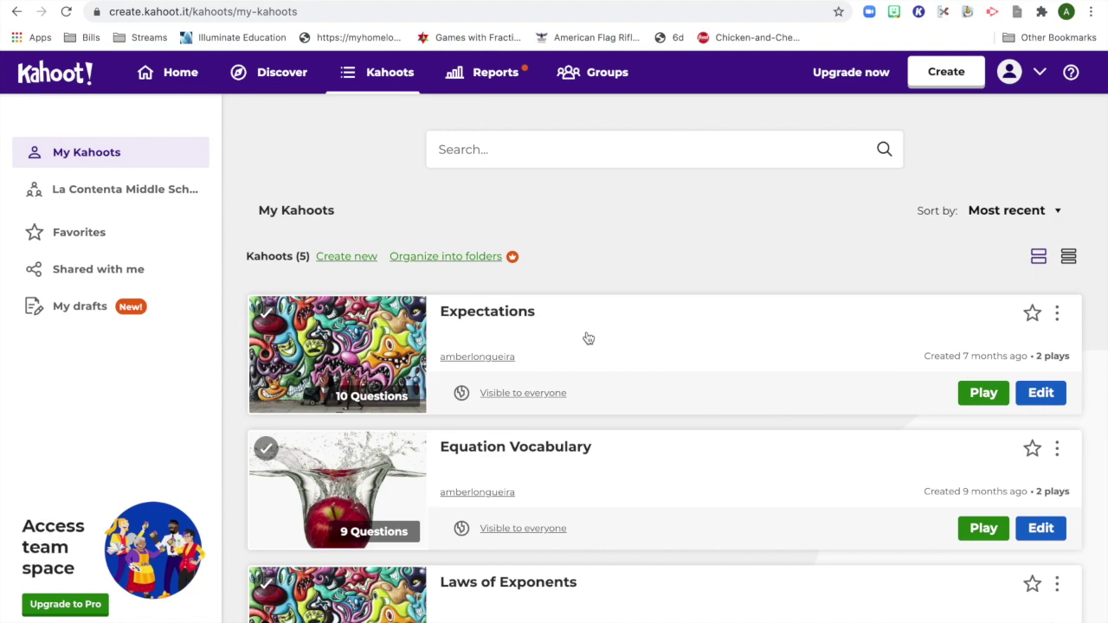
pyautogui.click(473, 319)
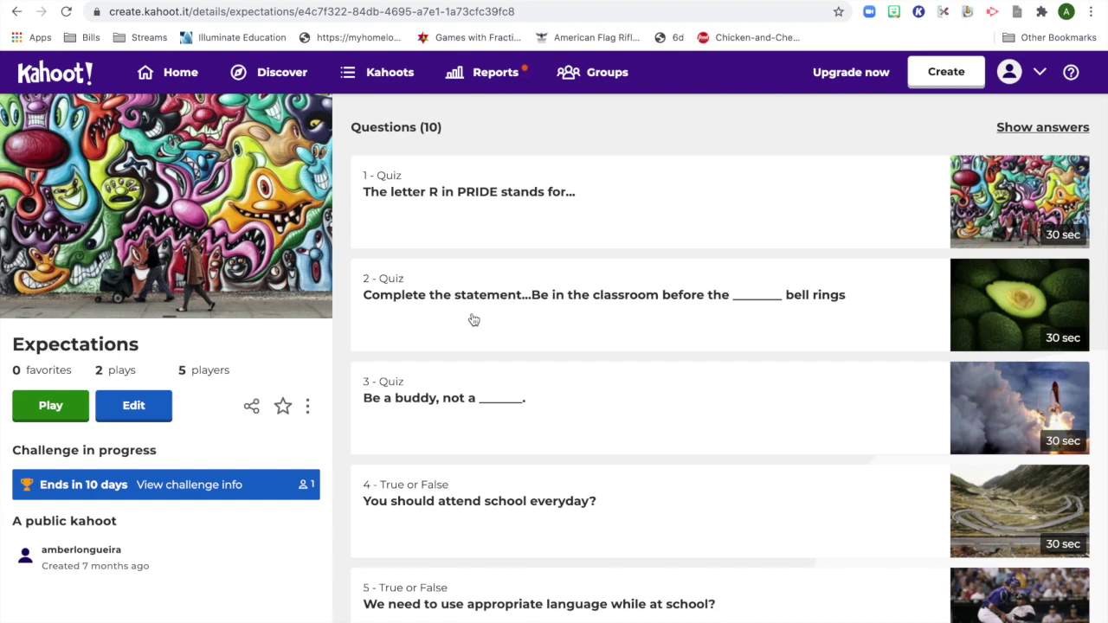
# Step: Assign Expectations as a new self-paced challenge due Sun 30 Aug at 12:00 PM, with default options
pyautogui.click(59, 407)
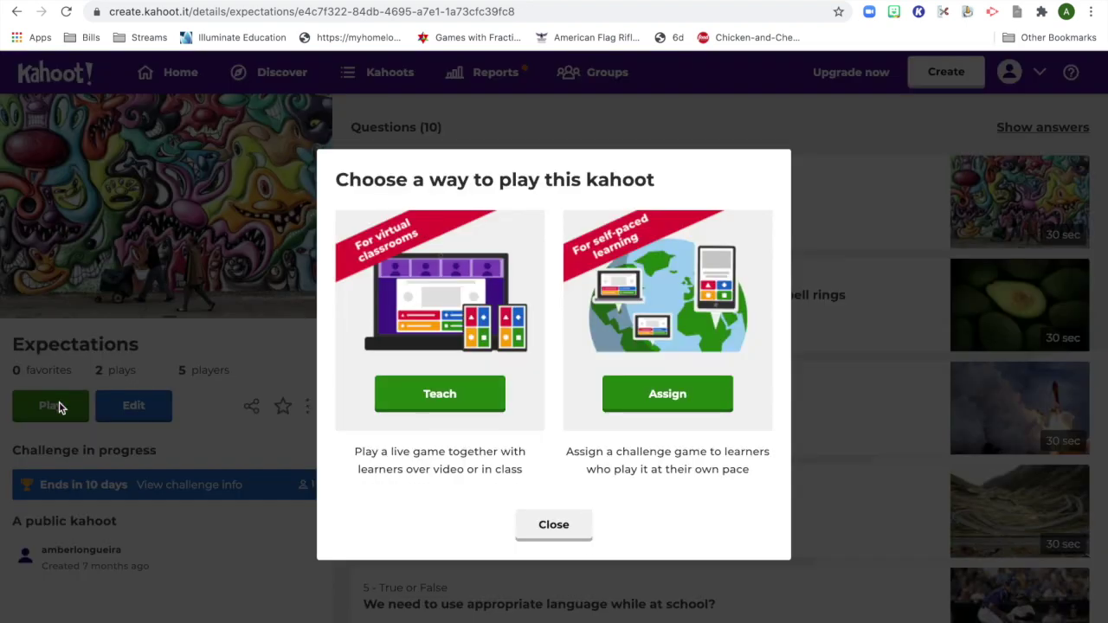
pyautogui.click(665, 399)
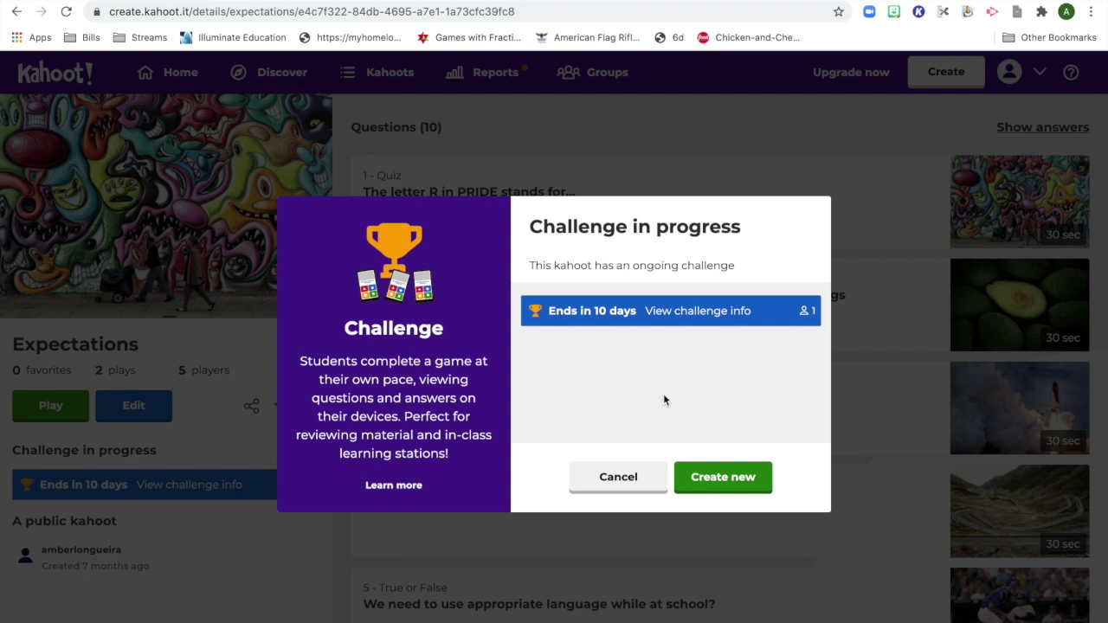
pyautogui.click(703, 479)
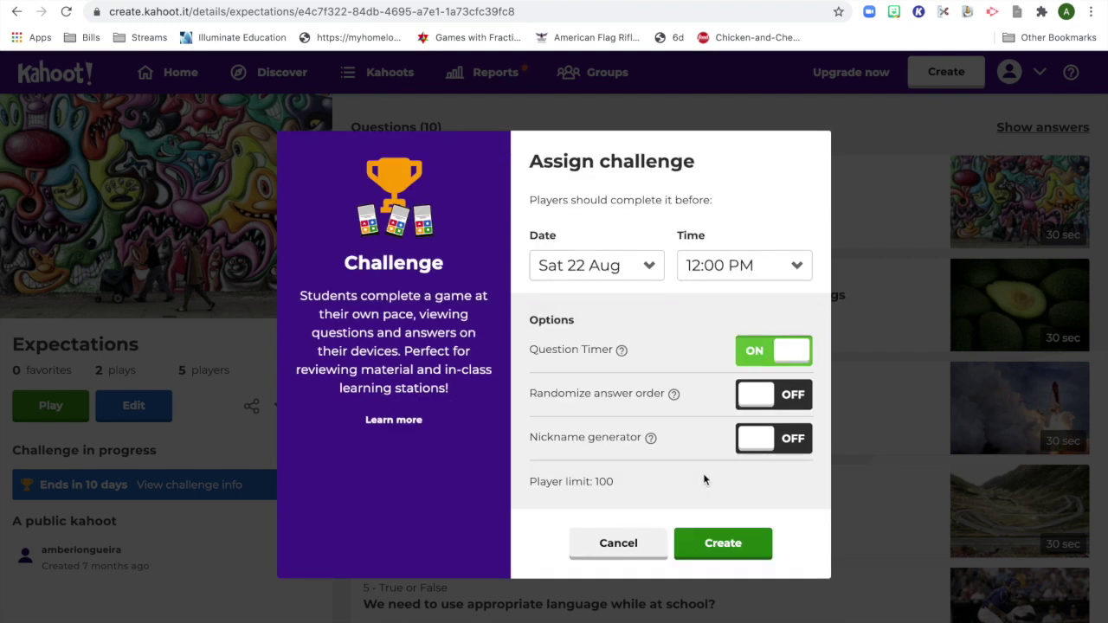
pyautogui.click(653, 270)
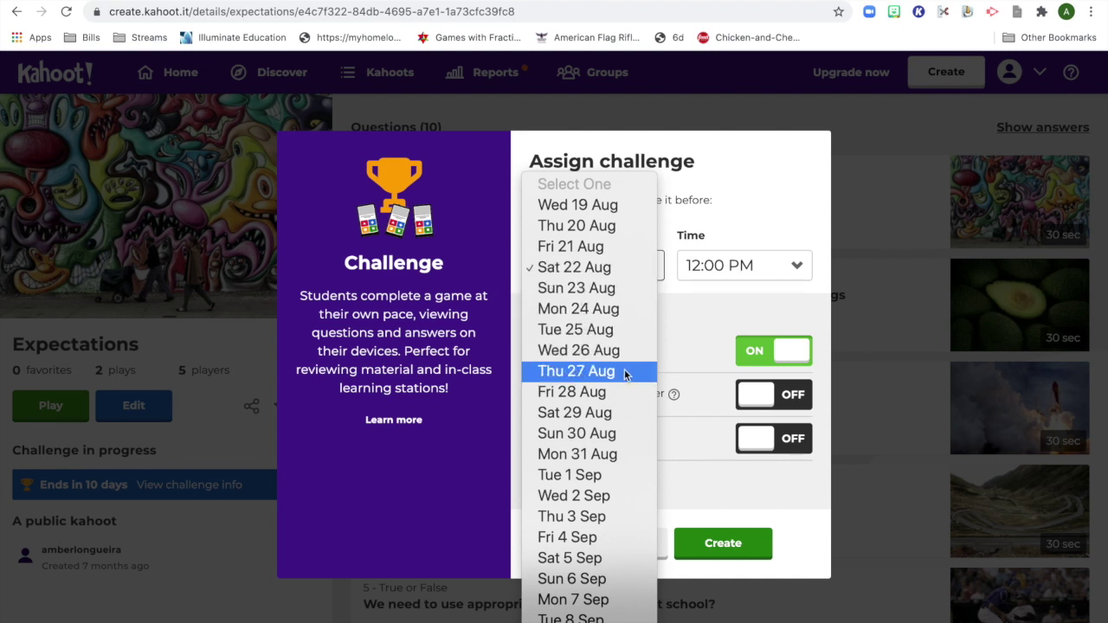
pyautogui.click(599, 440)
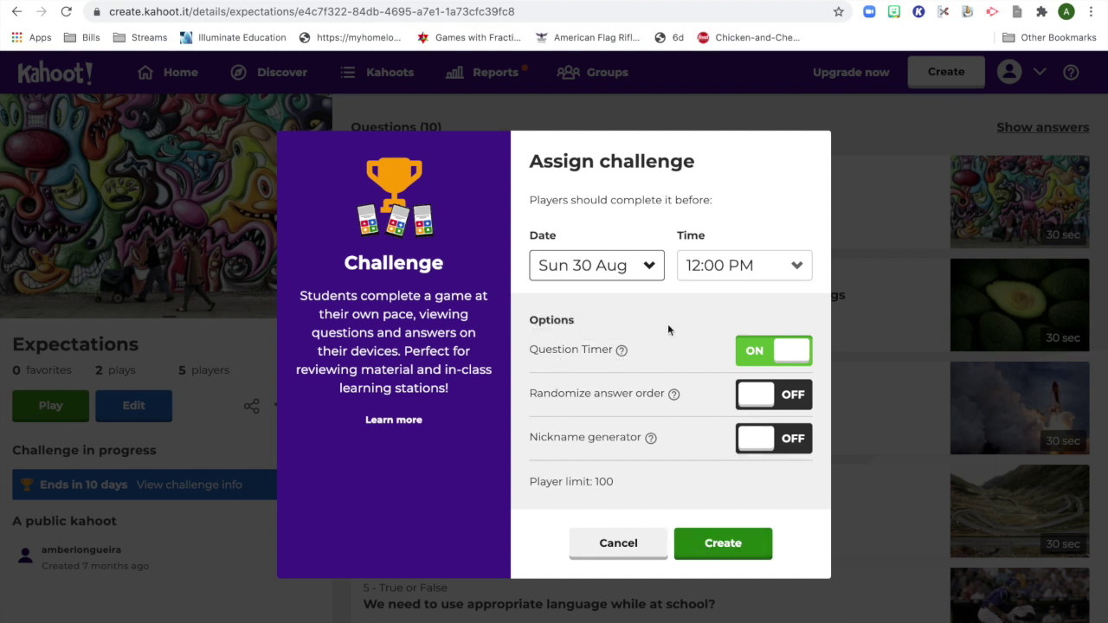
pyautogui.moveTo(620, 350)
pyautogui.click(757, 439)
pyautogui.click(798, 443)
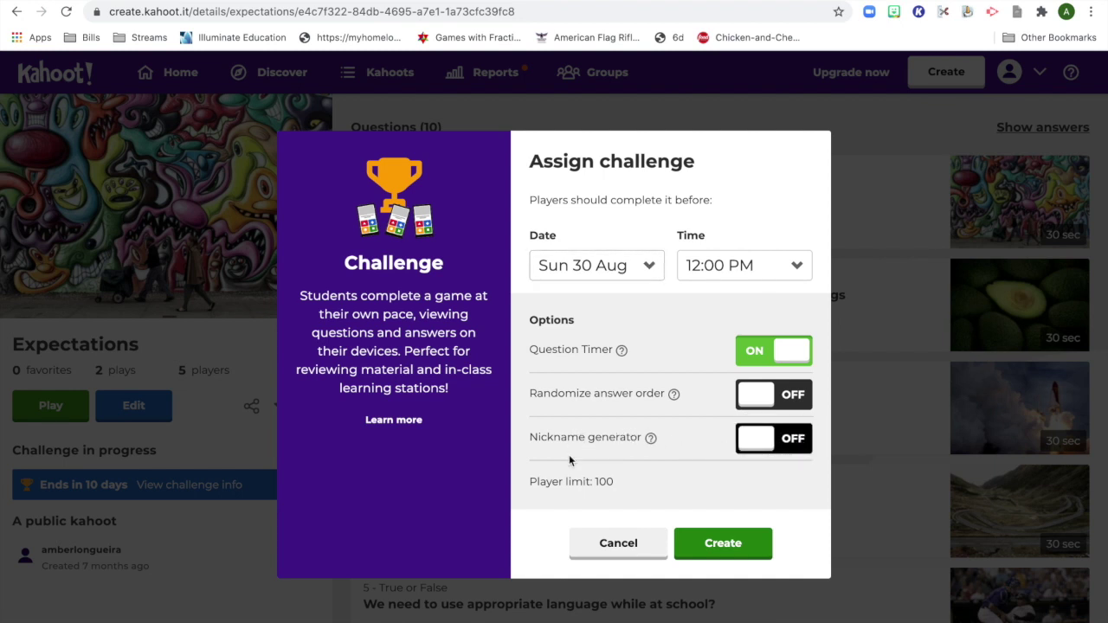
pyautogui.click(721, 546)
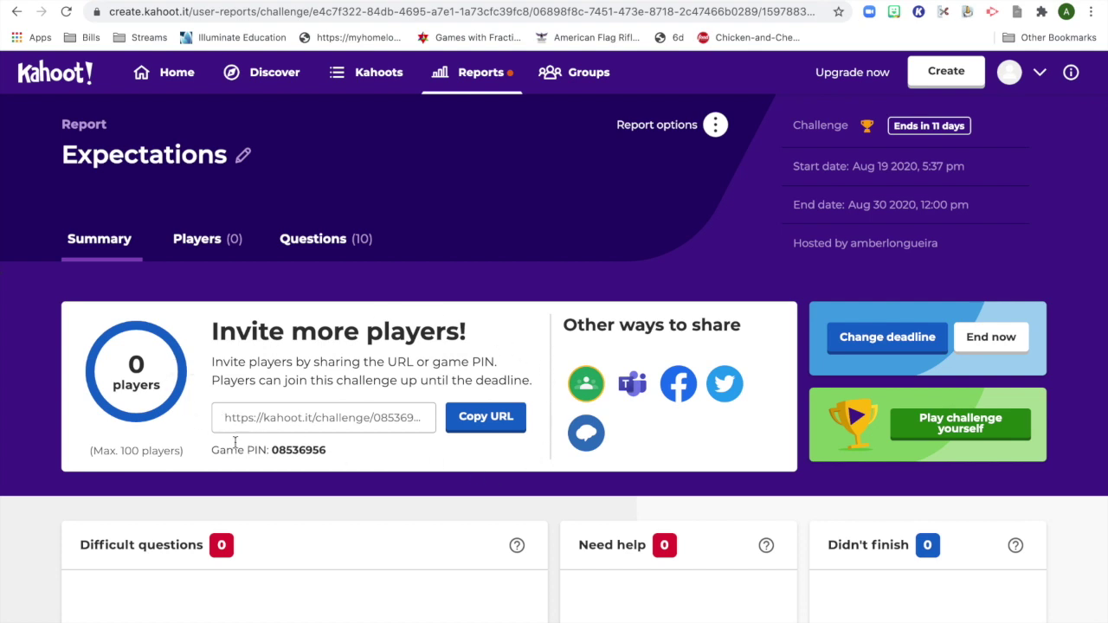
# Step: Copy the Expectations challenge's invite URL and open a new blank browser tab
pyautogui.click(486, 418)
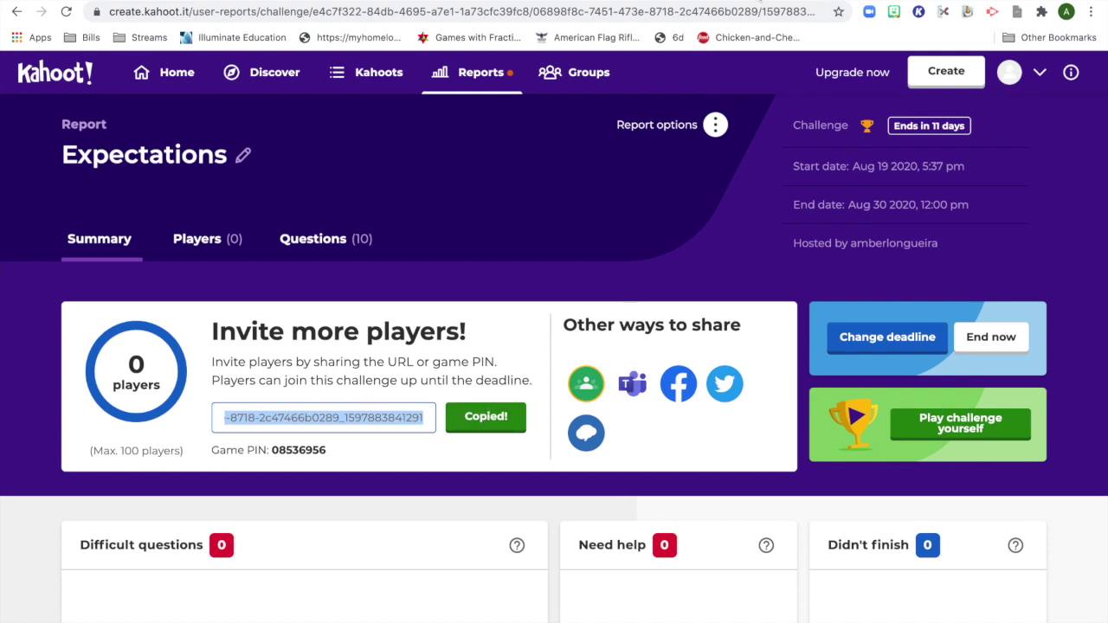
pyautogui.hotkey('ctrl', 't')
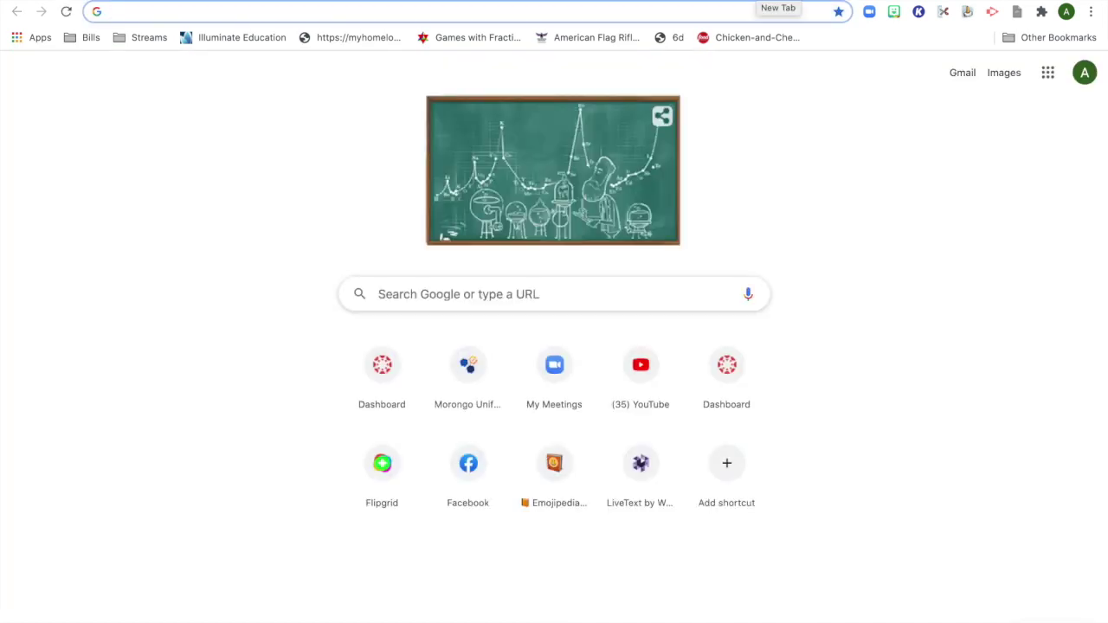
# Step: Search the web for 'iframe generator' and go to the iFrame Generator site
pyautogui.write('iframe')
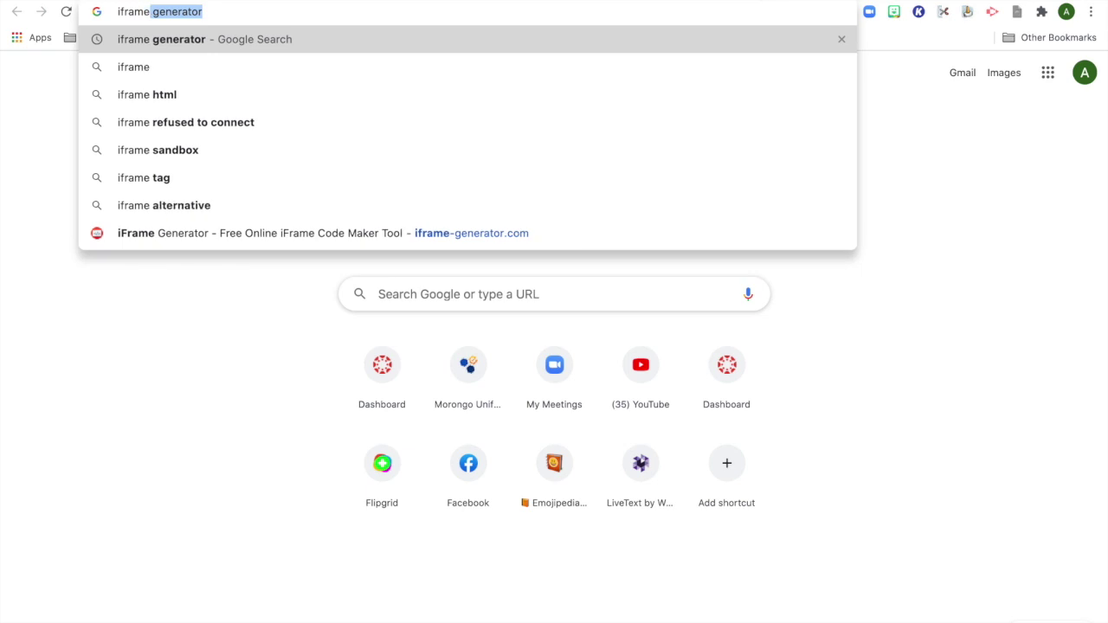
pyautogui.press('Return')
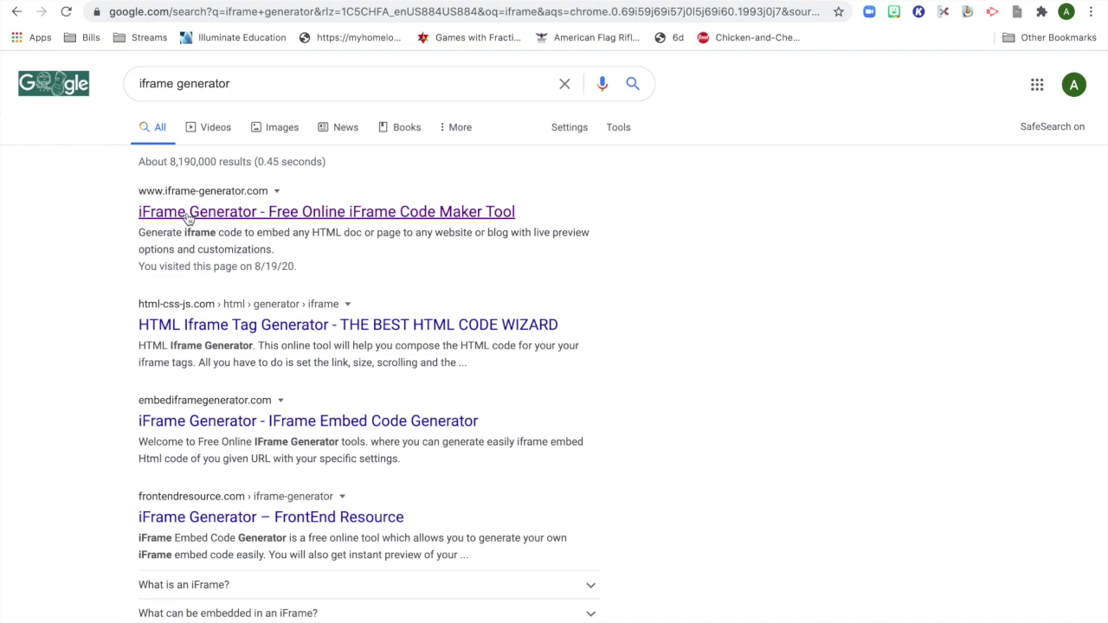
pyautogui.click(187, 217)
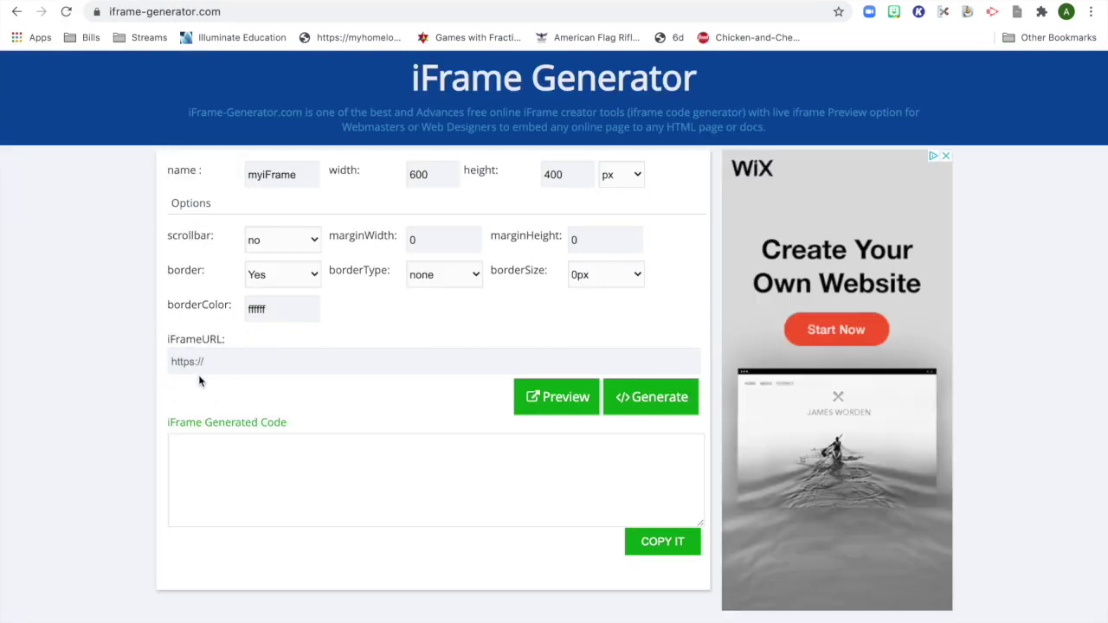
# Step: Generate 600×400 iframe code from the pasted Kahoot challenge URL and copy it
pyautogui.click(201, 363)
pyautogui.press('super+v')
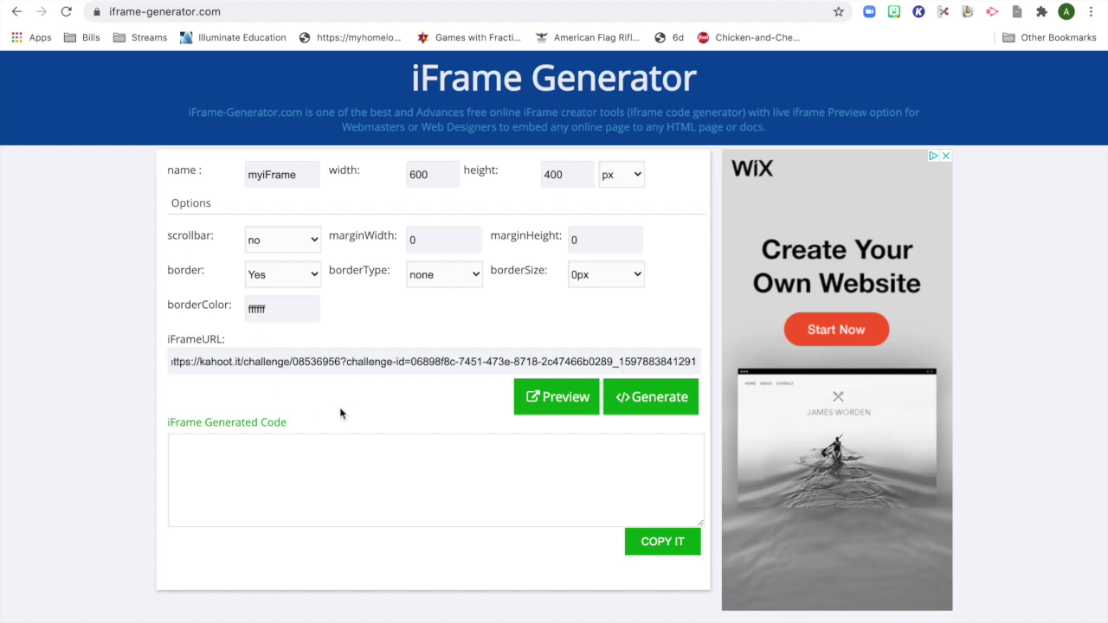
pyautogui.click(673, 398)
pyautogui.click(381, 504)
pyautogui.hotkey('ctrl', 'c')
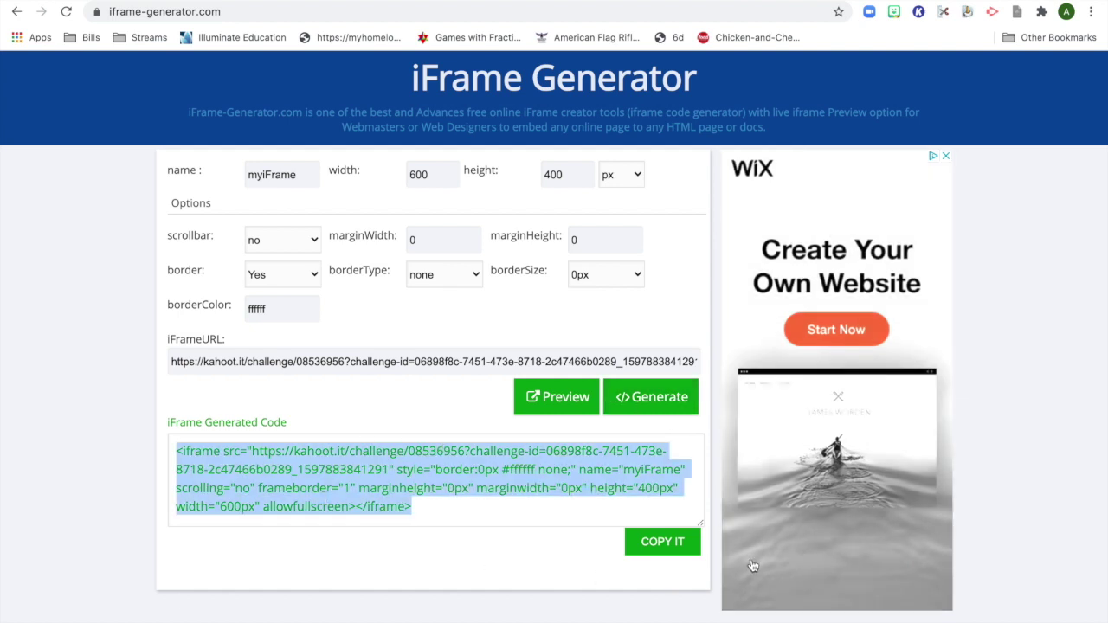
pyautogui.click(673, 547)
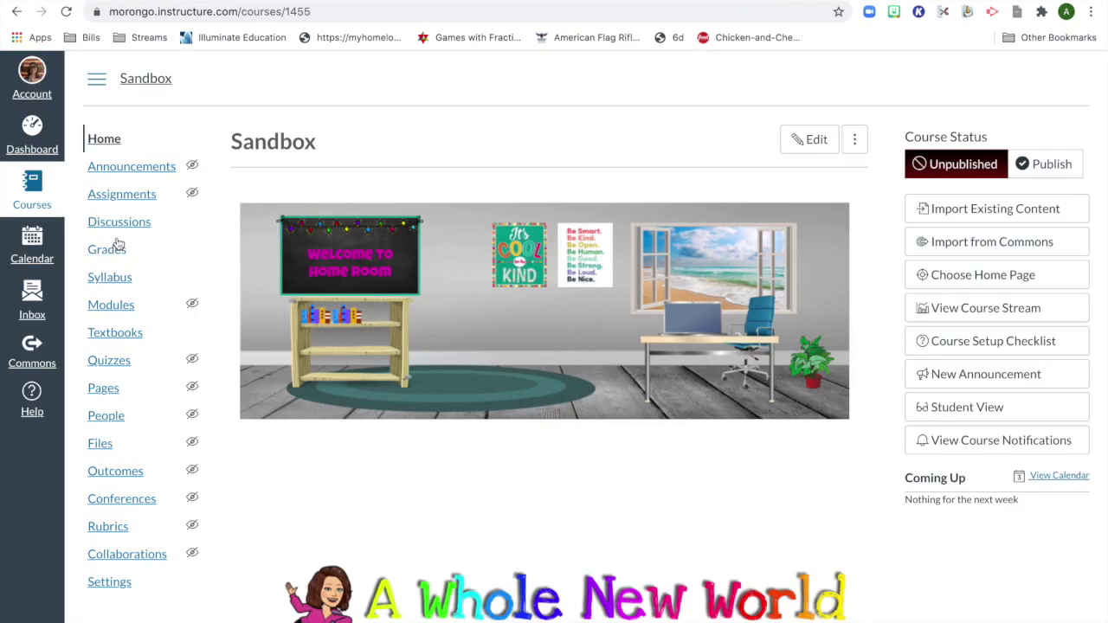
# Step: Go to the Sandbox course's empty Assignments list and start a new assignment
pyautogui.click(100, 204)
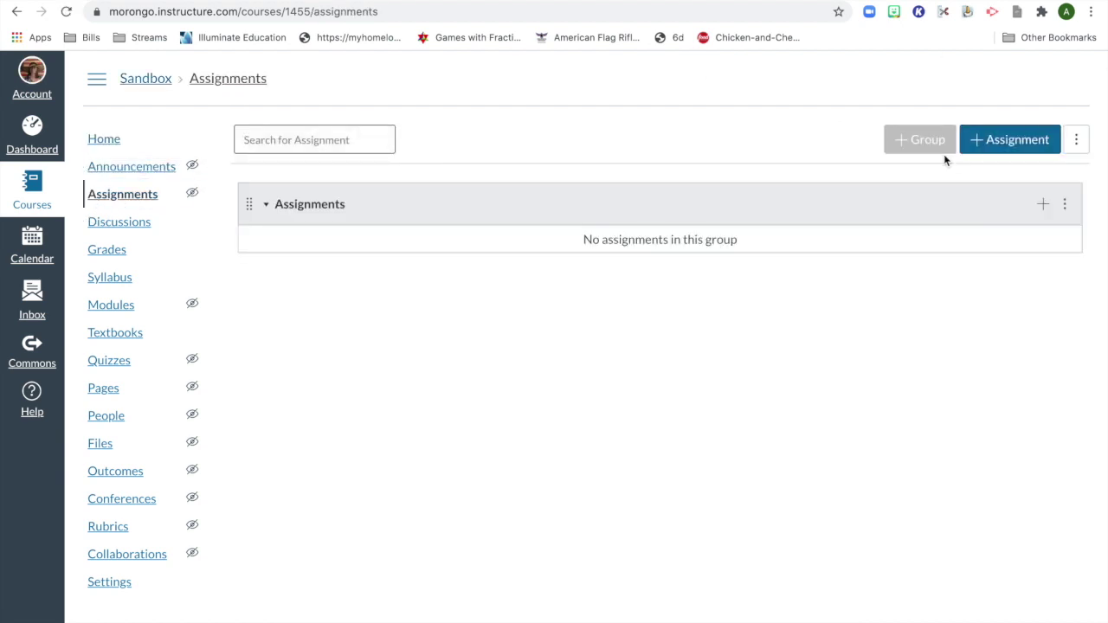
pyautogui.click(990, 141)
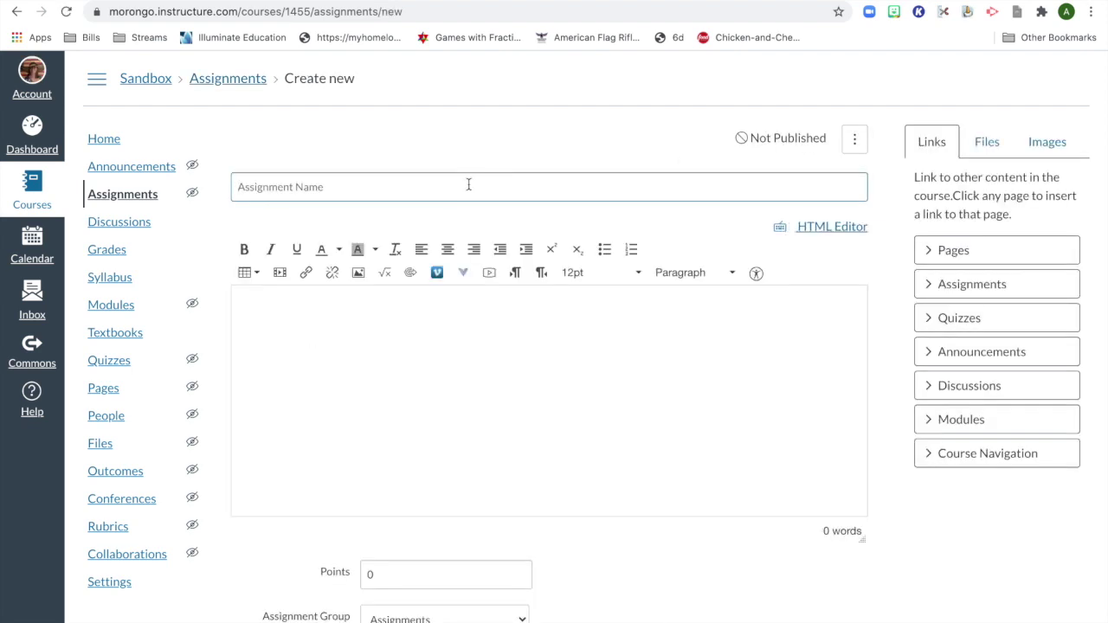
# Step: Name the assignment 'Kahoot Expectations' and stop accepting Media Recordings submissions
pyautogui.write('Kahoot Expectations')
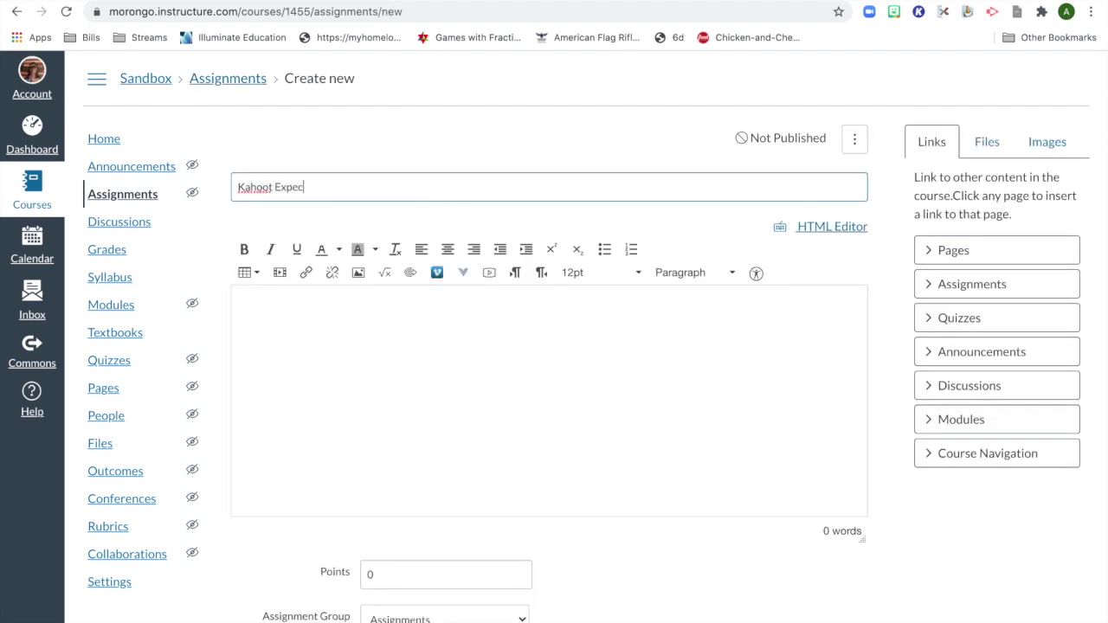
pyautogui.click(328, 347)
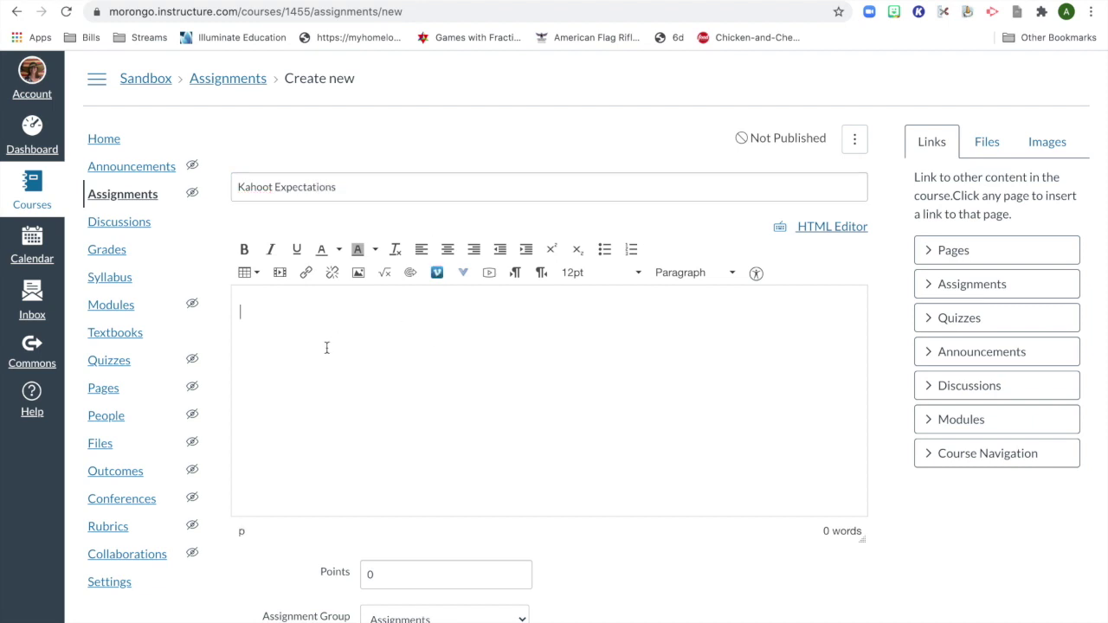
pyautogui.scroll(-5, 326, 347)
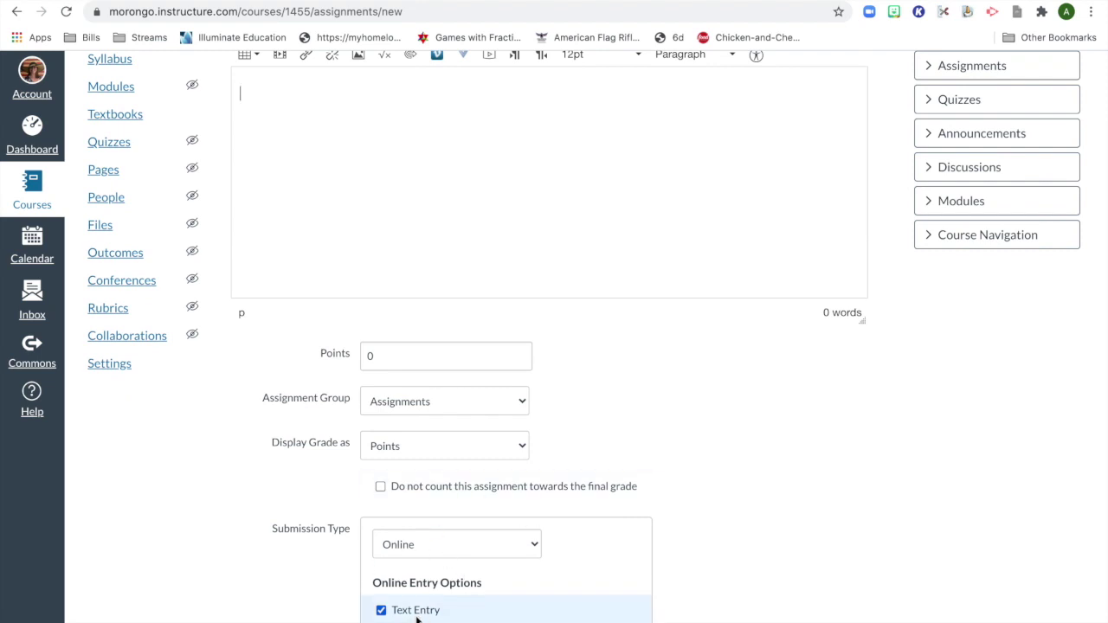
pyautogui.scroll(-3, 417, 616)
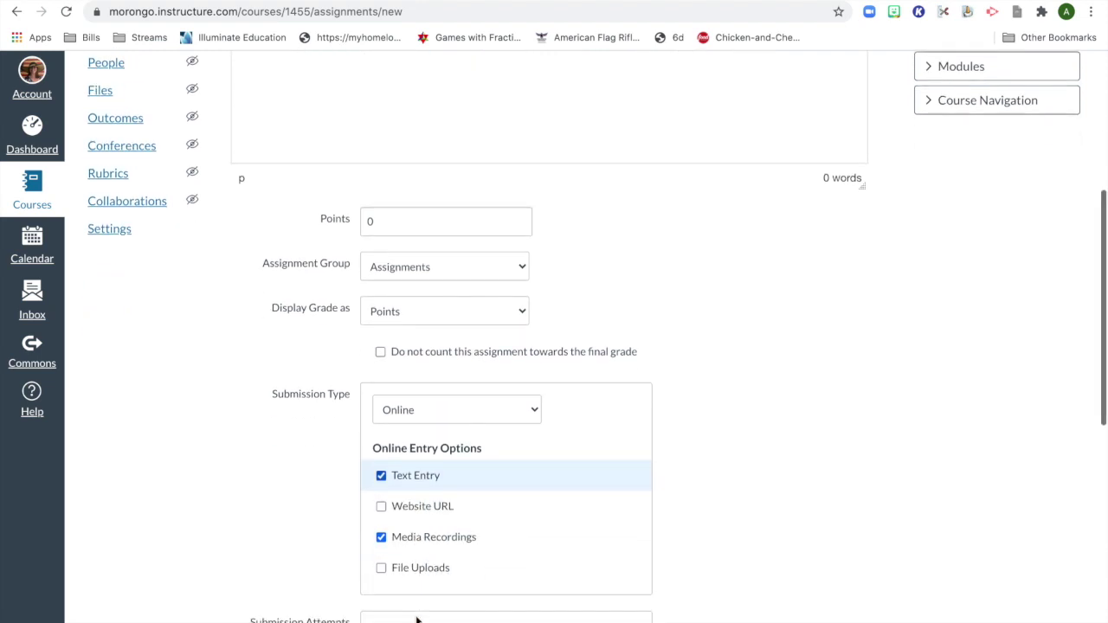
pyautogui.click(384, 538)
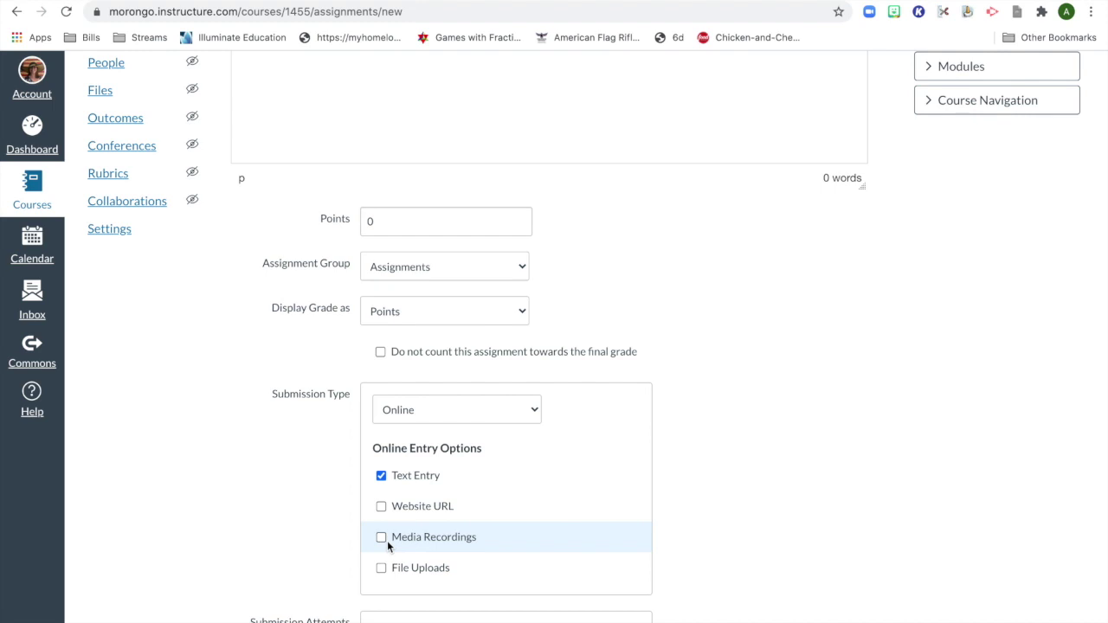
pyautogui.scroll(8, 387, 540)
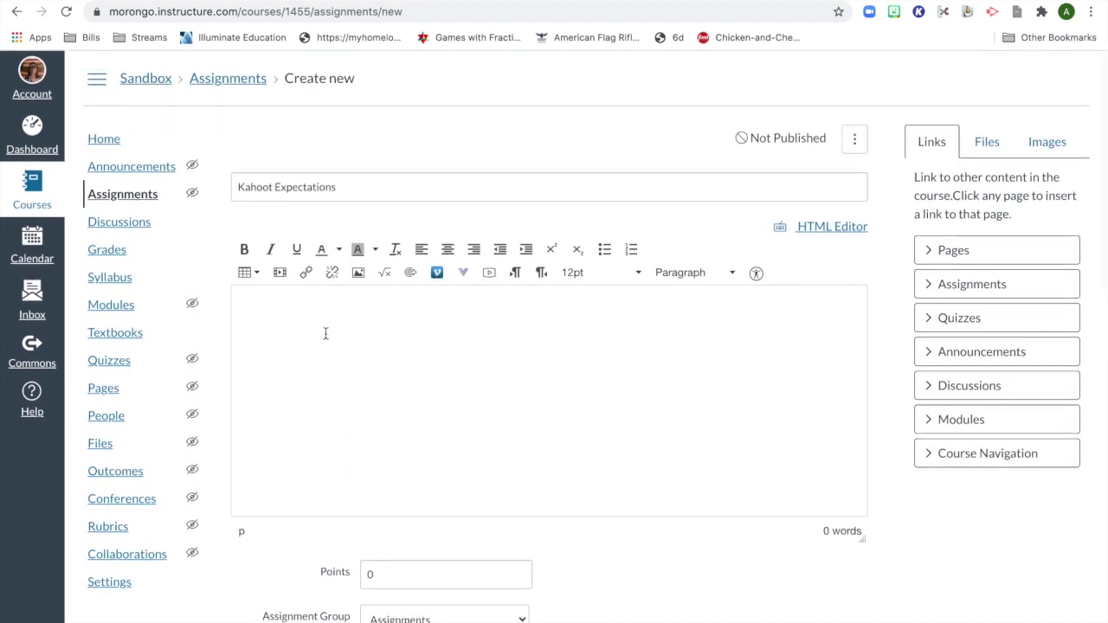
pyautogui.click(324, 331)
# Step: Write 'Please input your score at the end and hit submit' in the body and show its HTML source
pyautogui.write('Please input your score at the ')
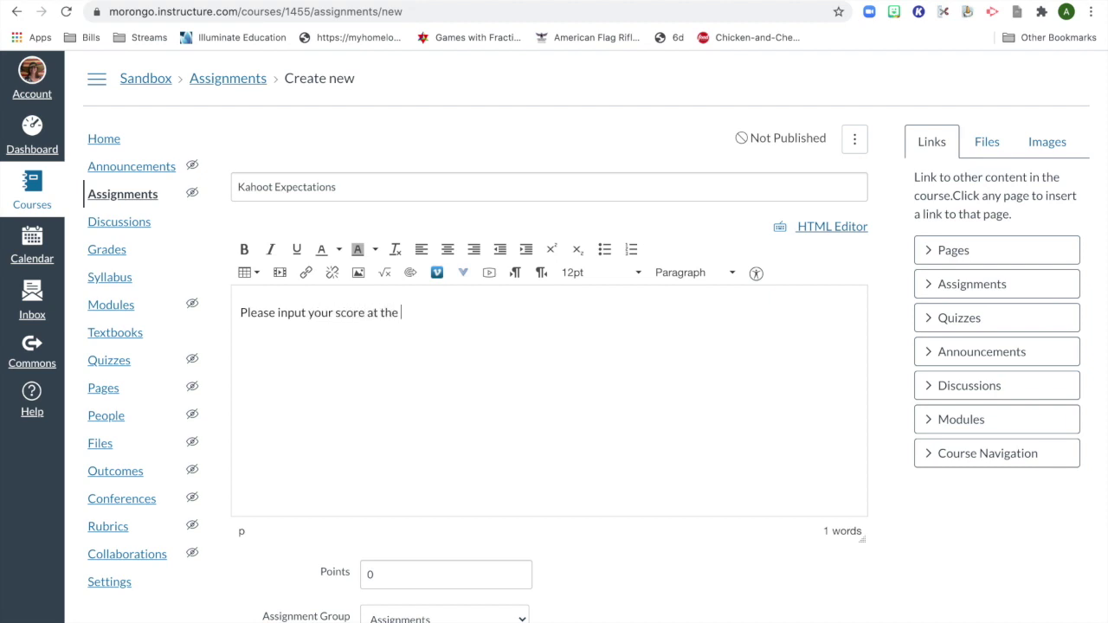
pyautogui.write('end and hit submit')
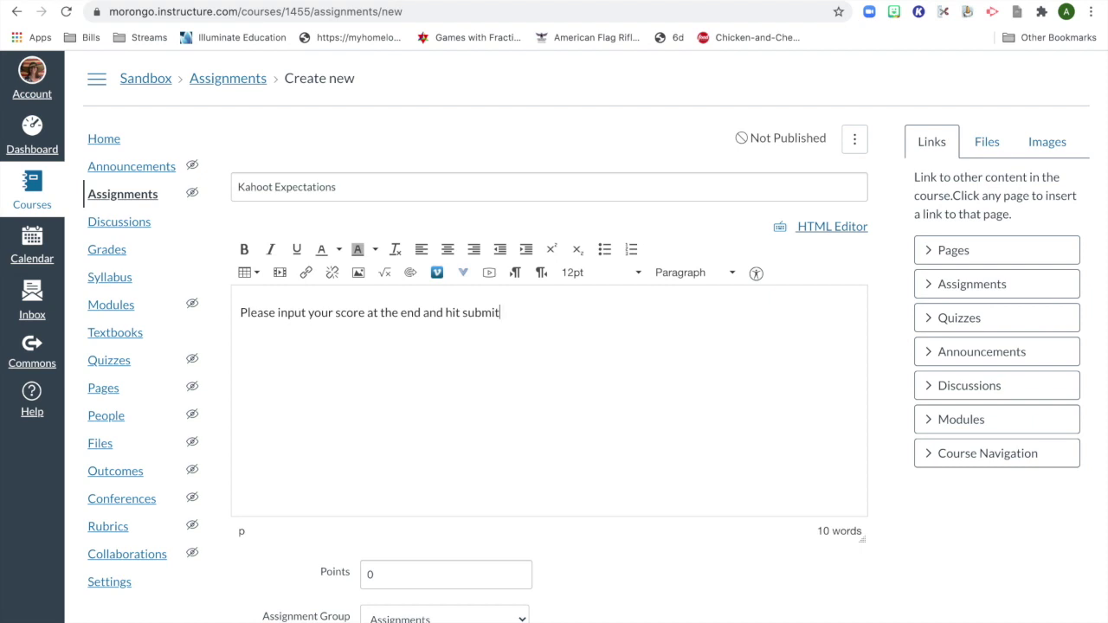
pyautogui.click(815, 228)
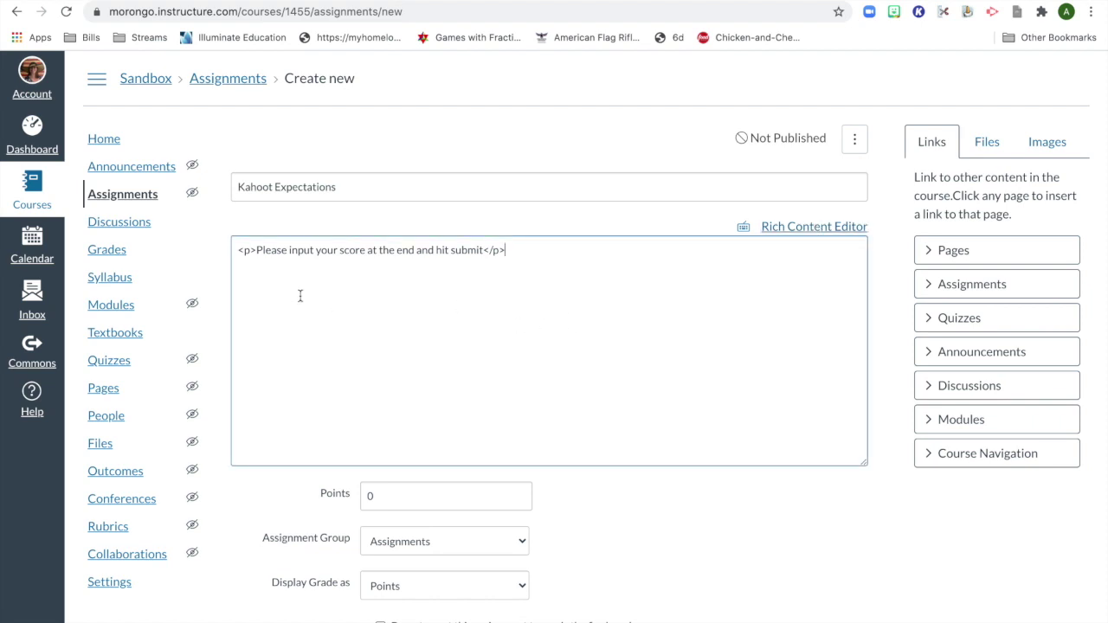
# Step: Paste the Kahoot iframe code below the directions, keep Online submission type, and save the assignment
pyautogui.press('Return')
pyautogui.hotkey('ctrl', 'v')
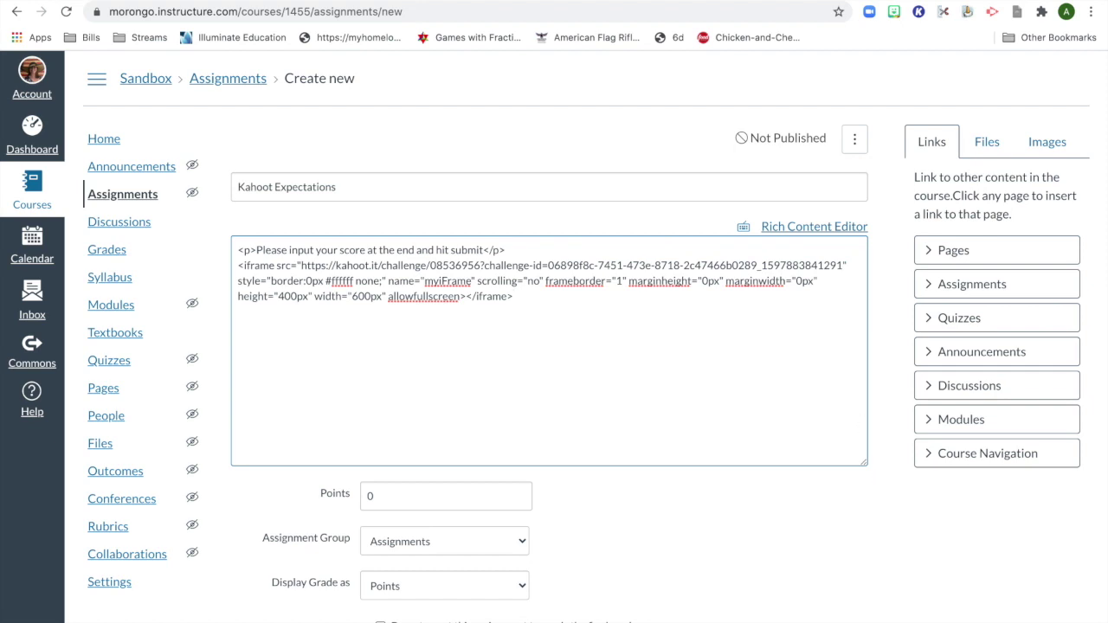
pyautogui.scroll(-5, 720, 564)
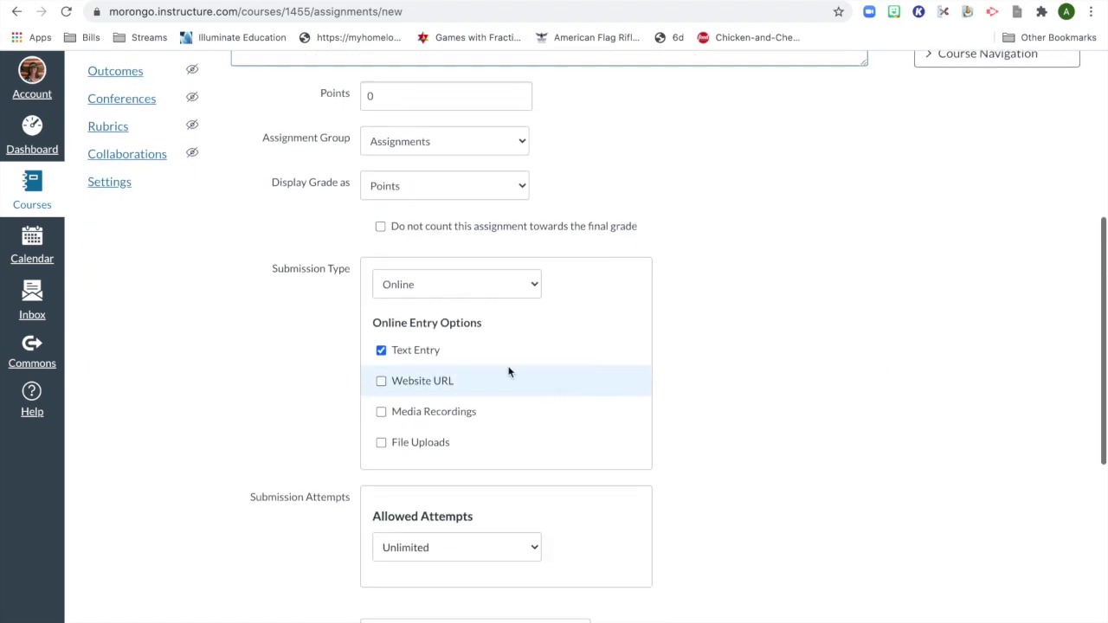
pyautogui.click(507, 284)
pyautogui.click(473, 284)
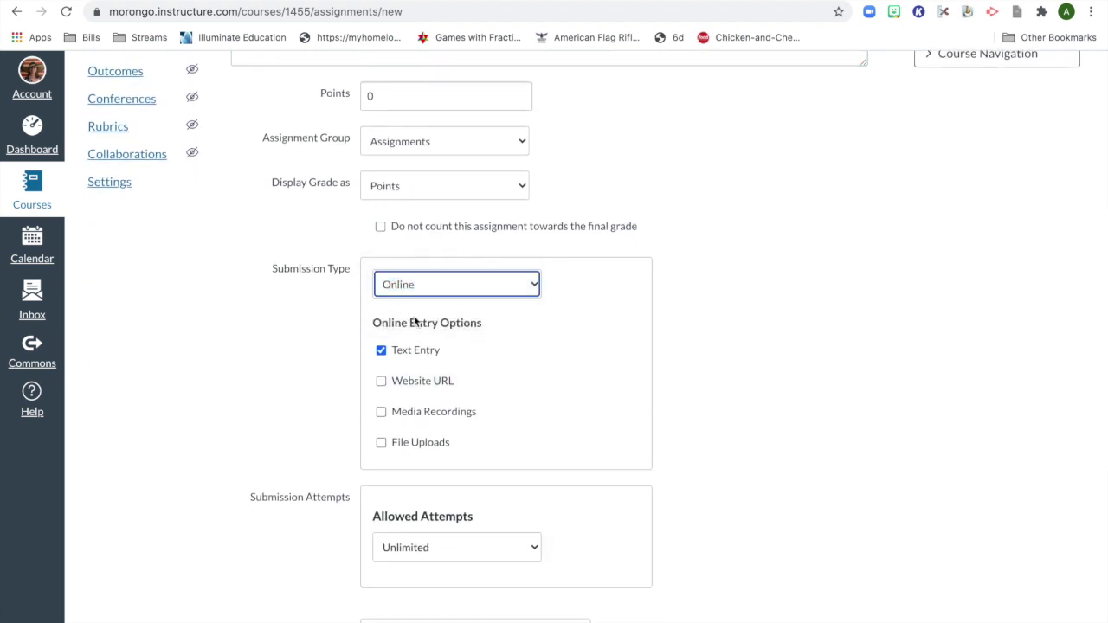
pyautogui.scroll(-3, 875, 464)
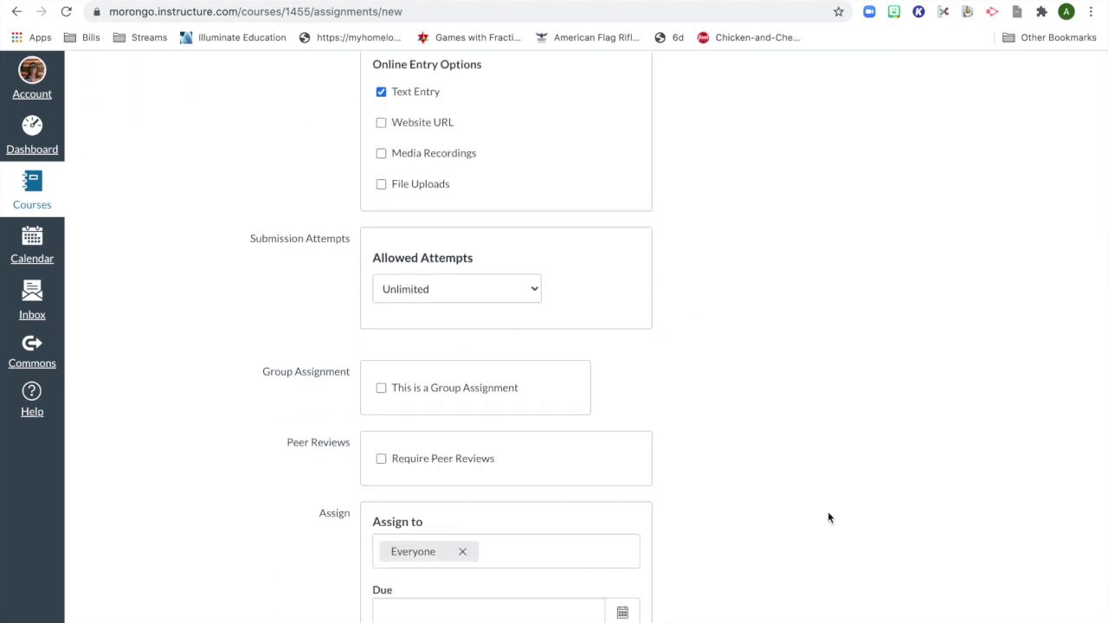
pyautogui.scroll(-3, 870, 516)
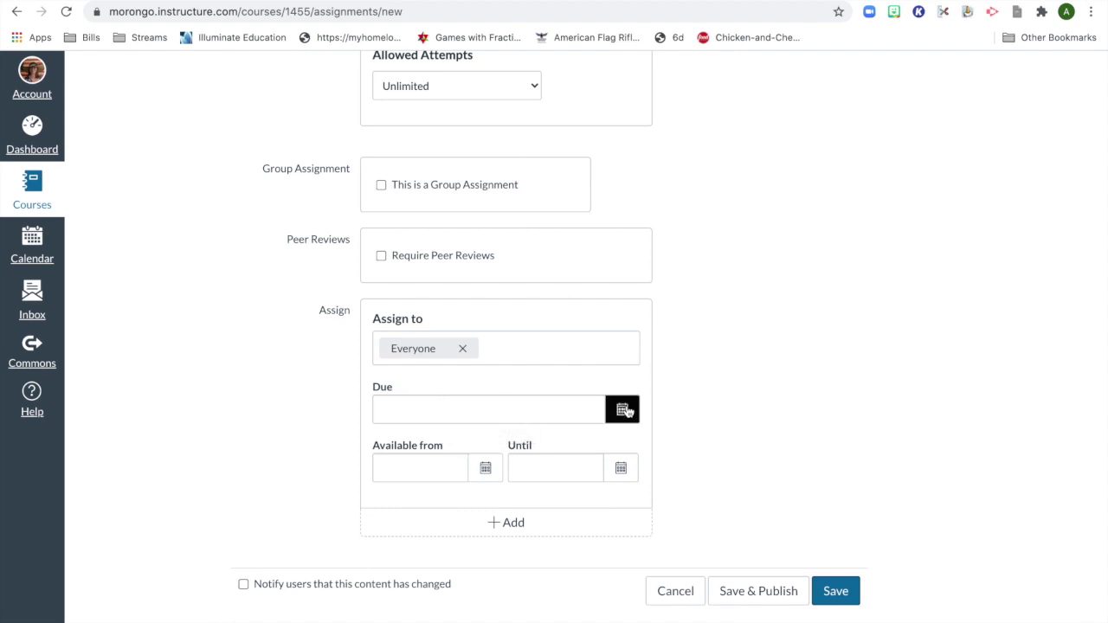
pyautogui.click(837, 591)
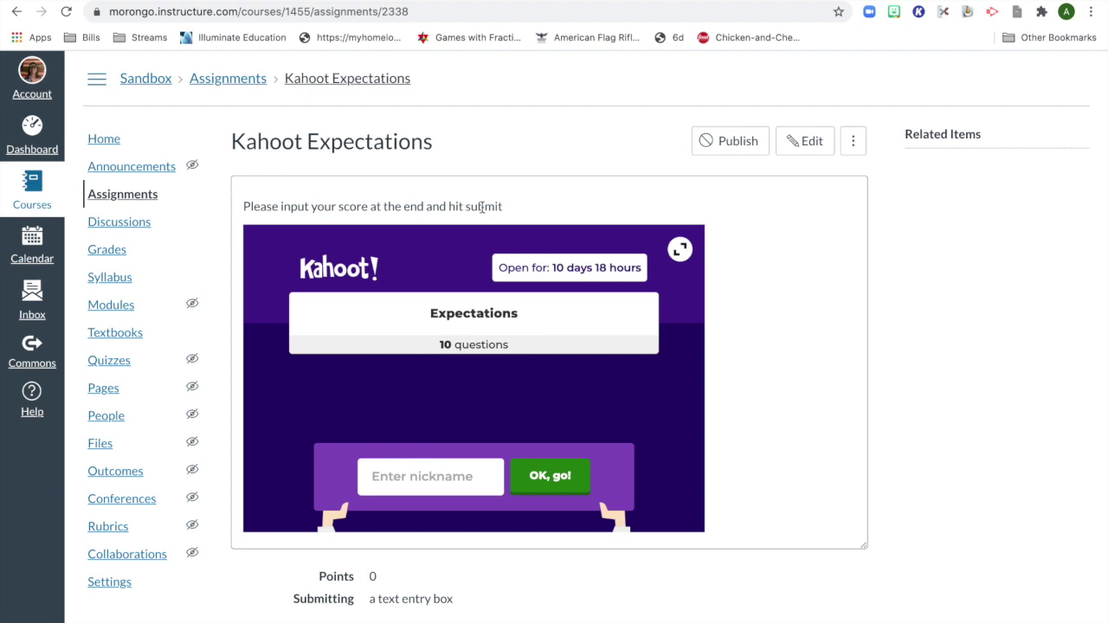
# Step: Scroll through the saved assignment to review its directions and embedded Kahoot challenge
pyautogui.scroll(-3, 813, 361)
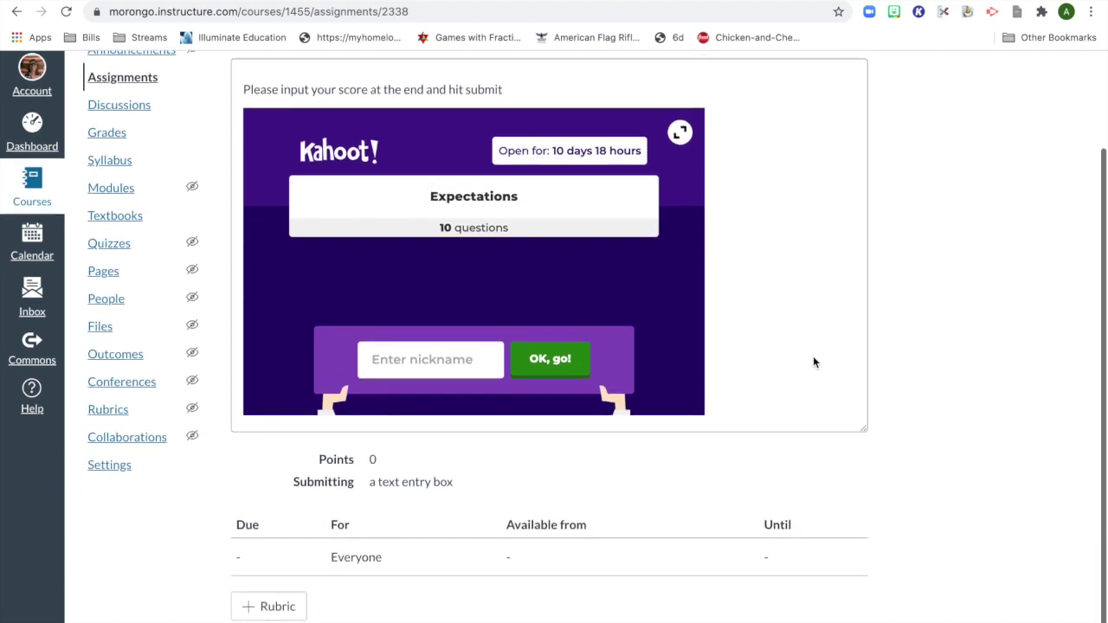
pyautogui.scroll(2, 814, 362)
pyautogui.scroll(1, 814, 362)
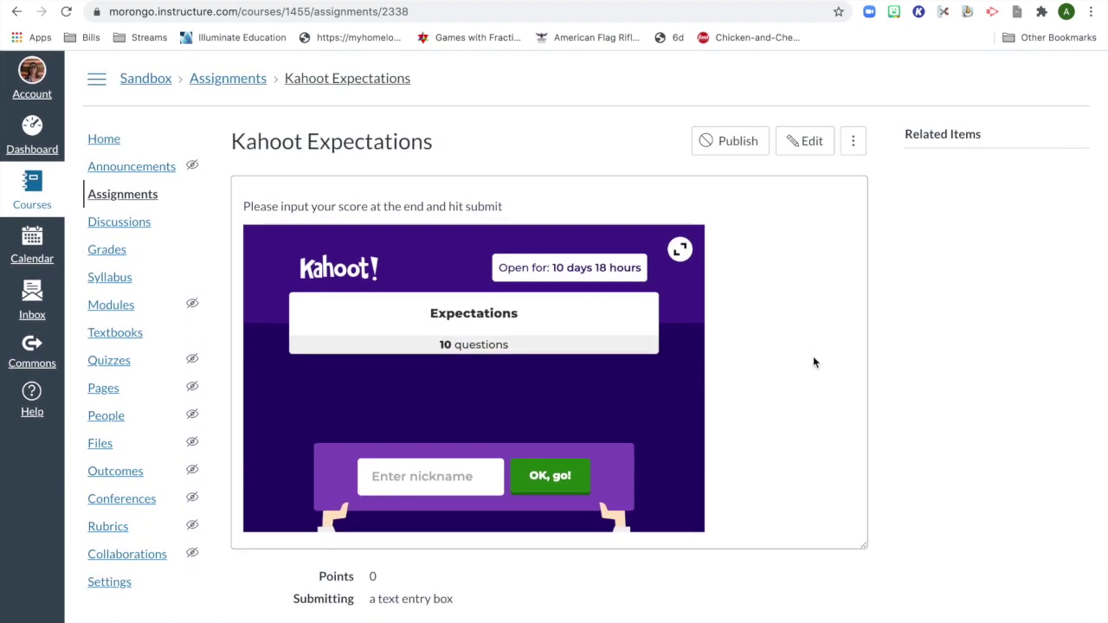